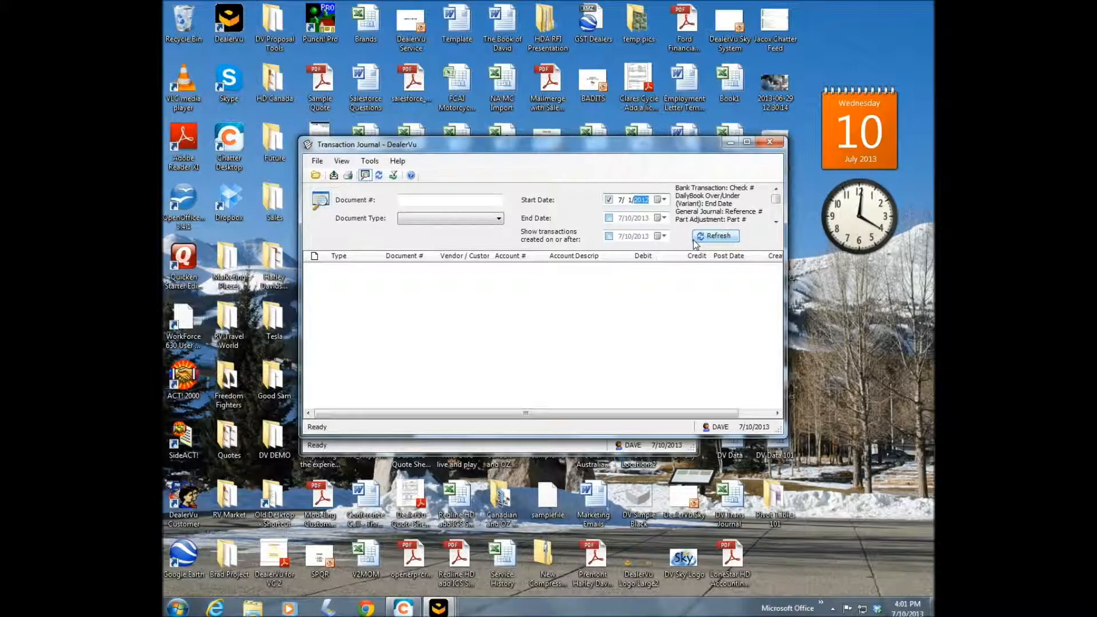
# Step: Refresh the Transaction Journal and export its transactions to the Desktop as DV Data 101.xls, replacing the existing file
pyautogui.click(709, 239)
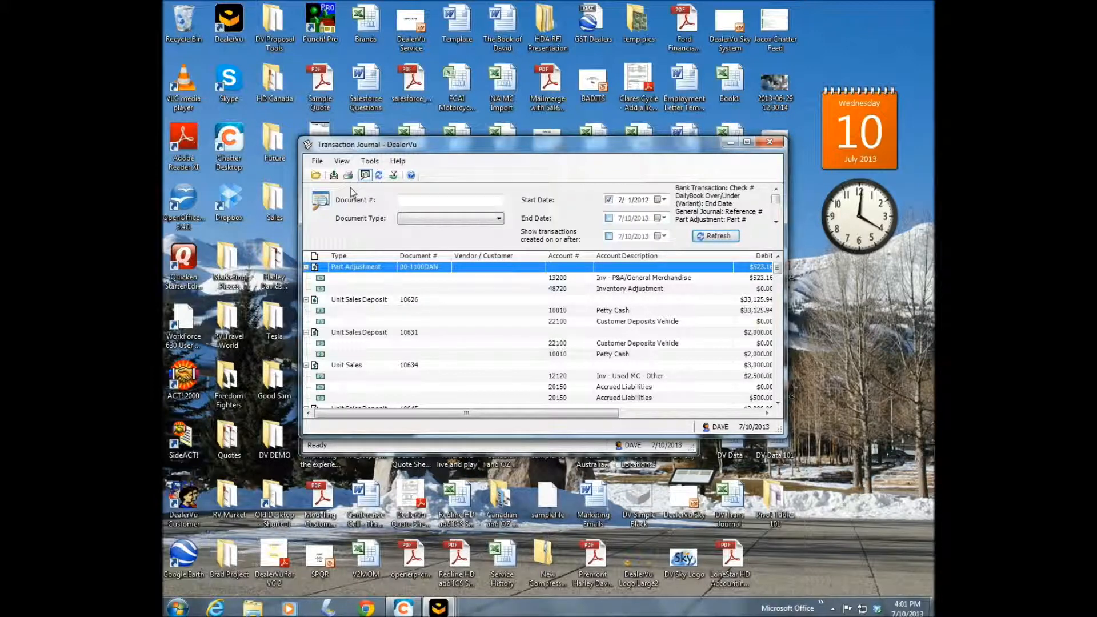
pyautogui.click(317, 162)
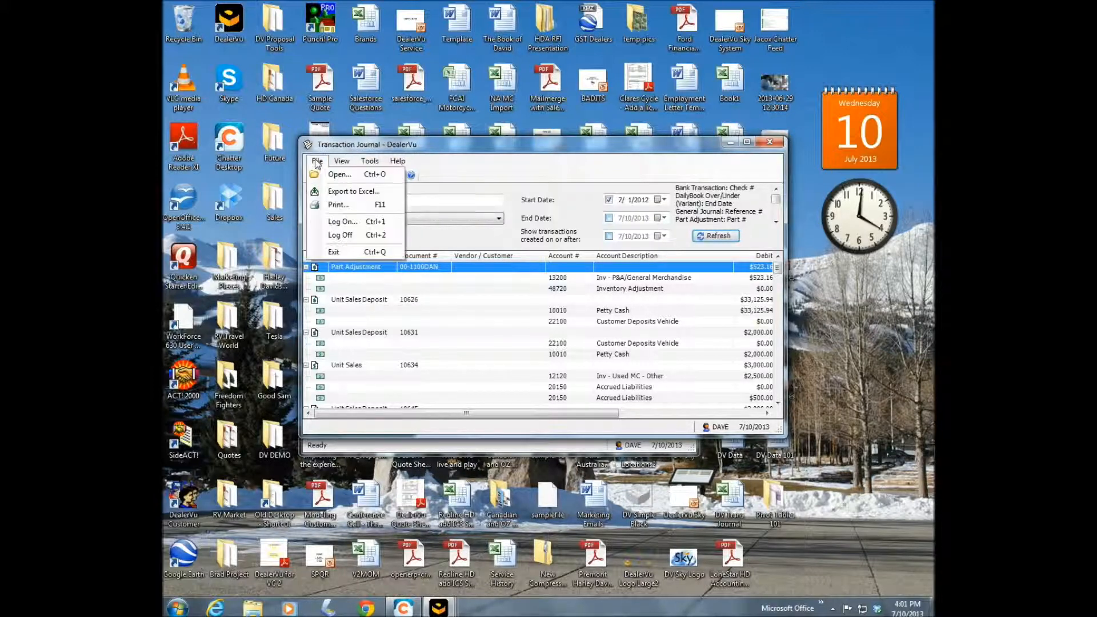
pyautogui.click(353, 192)
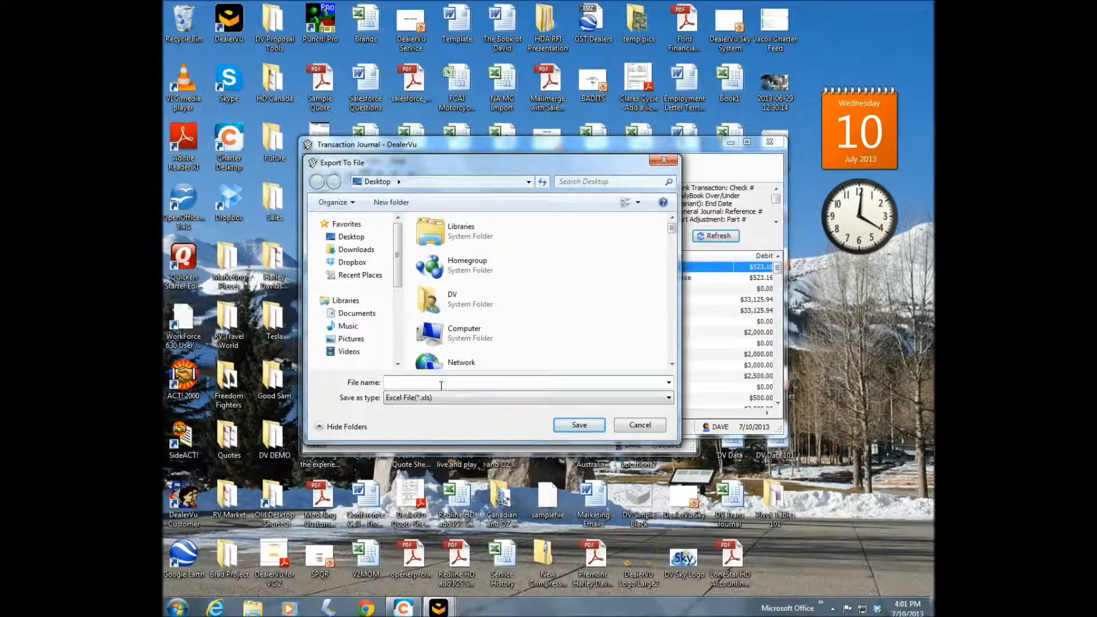
pyautogui.write('dv')
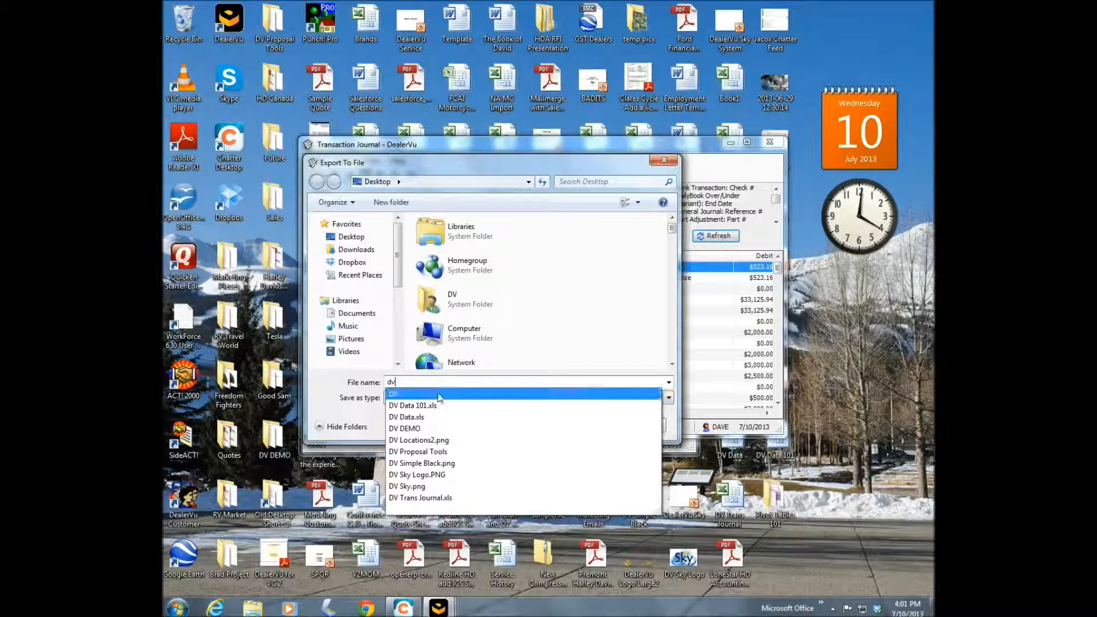
pyautogui.click(441, 405)
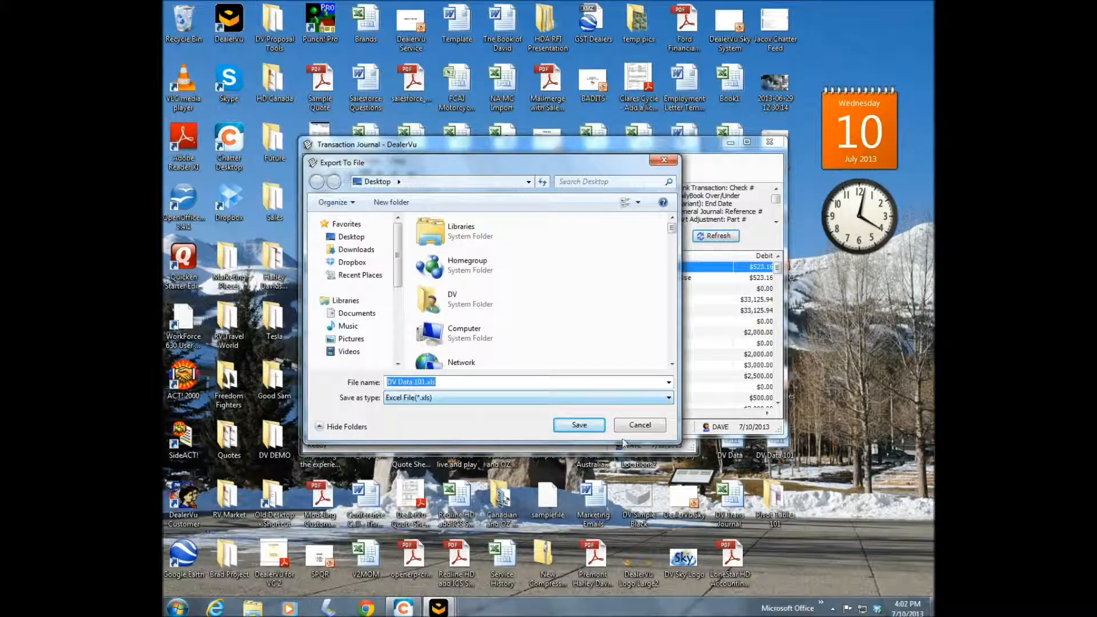
pyautogui.click(579, 425)
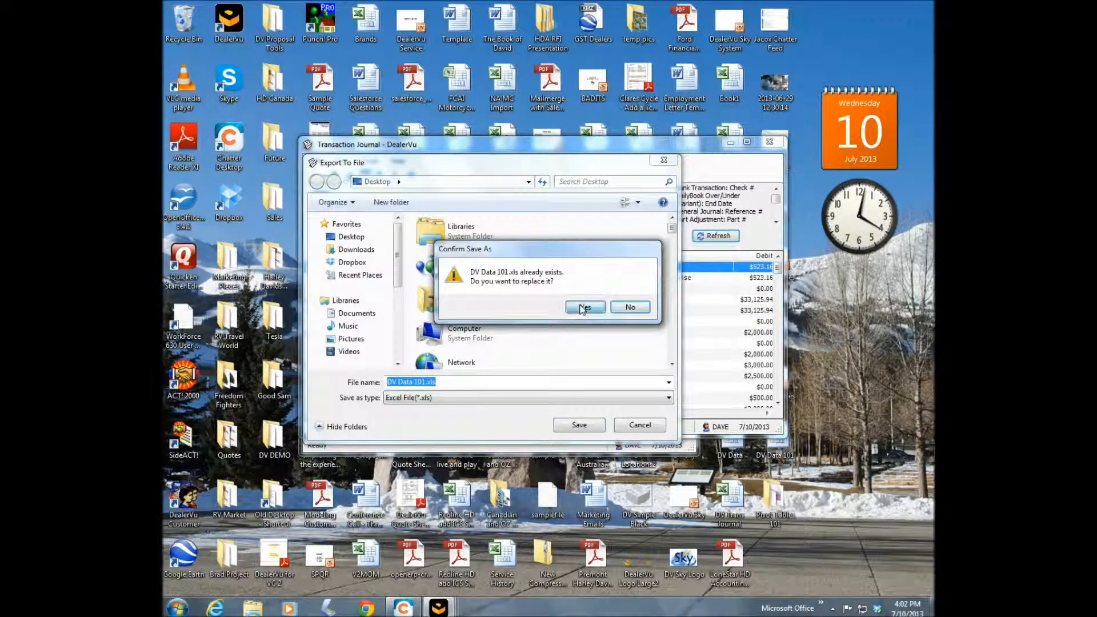
pyautogui.click(583, 308)
pyautogui.click(585, 345)
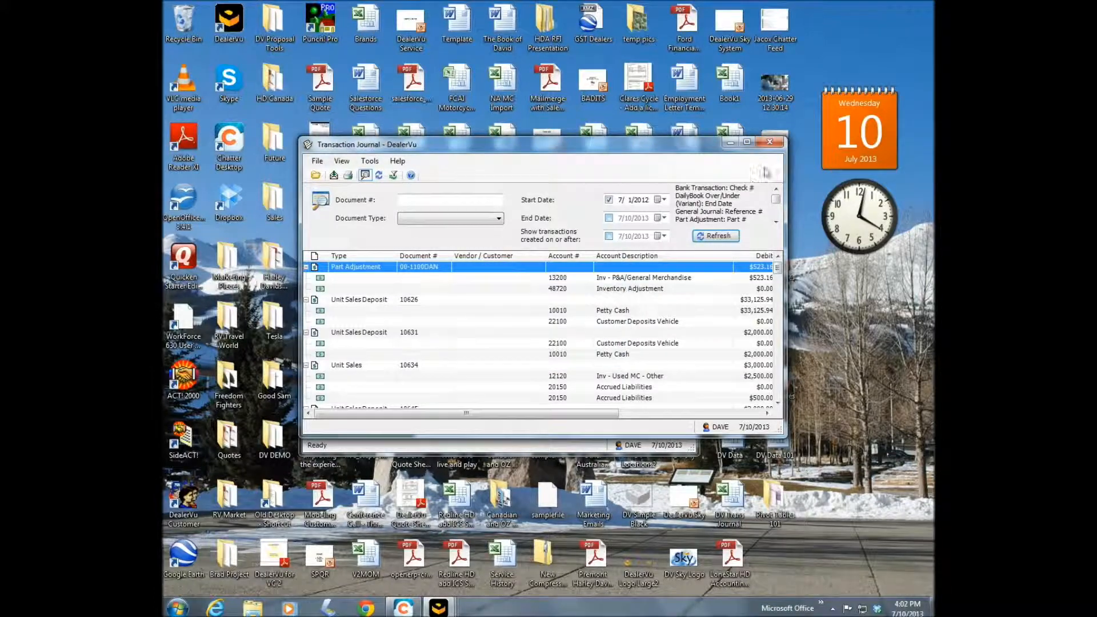
# Step: Minimize the DealerVu windows and open the exported DV Data 101 file from the desktop in Excel
pyautogui.click(730, 142)
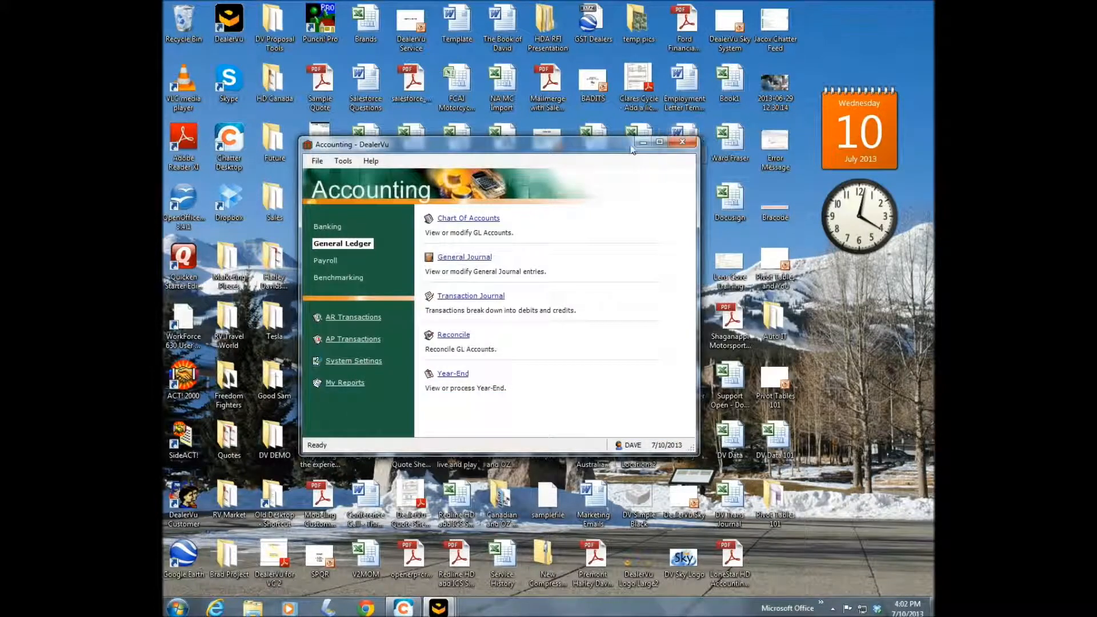
pyautogui.click(643, 143)
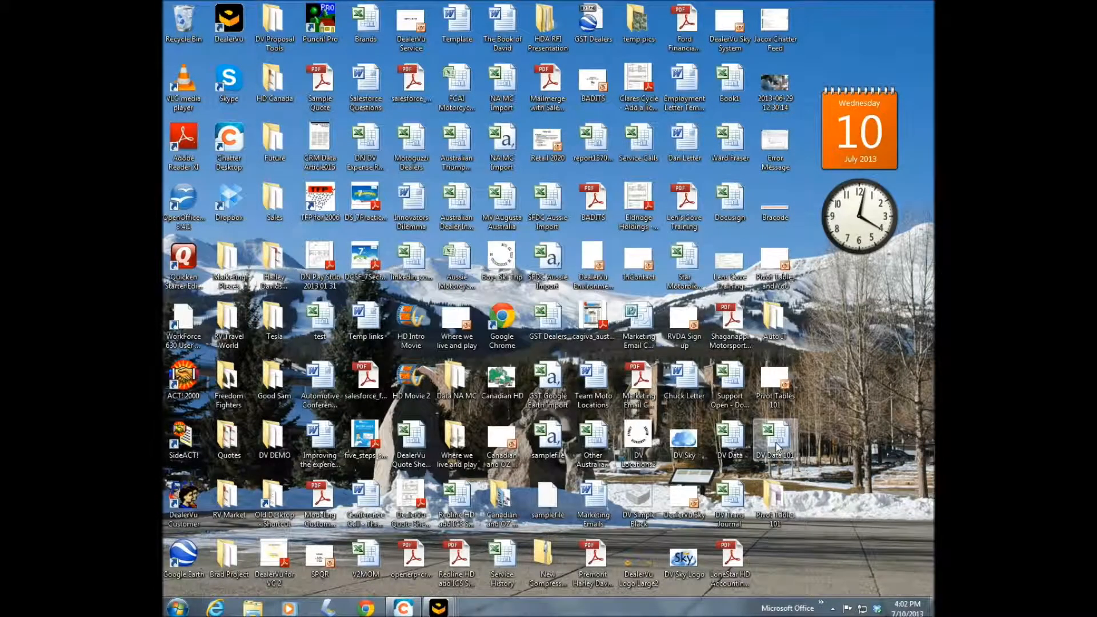
pyautogui.doubleClick(775, 440)
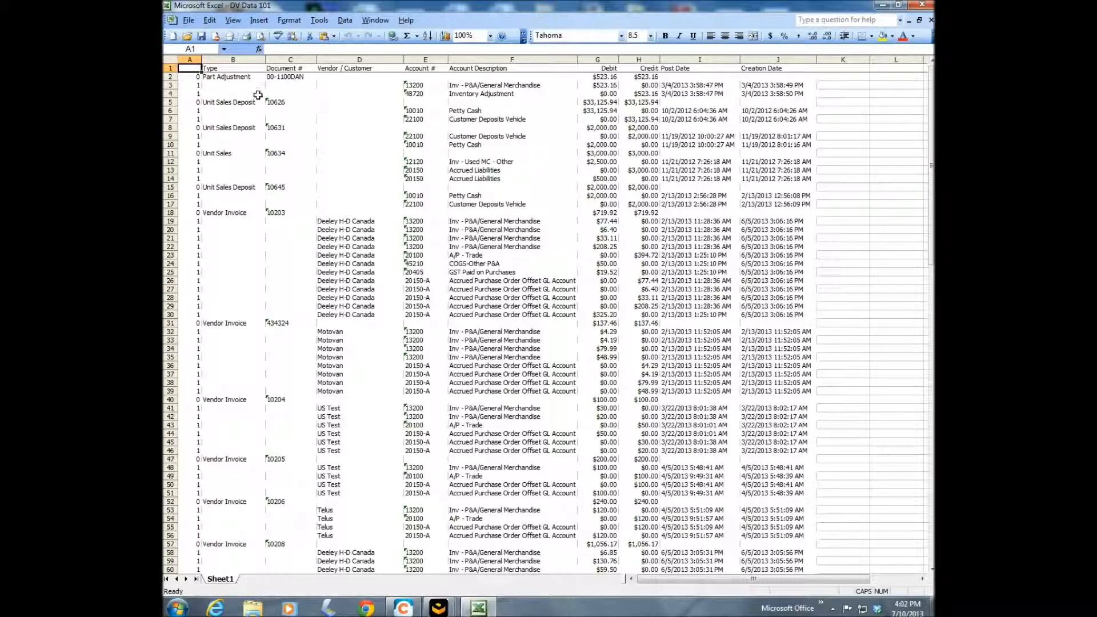
# Step: Fill the empty header cell A1 with yellow and enter the heading TAG
pyautogui.click(883, 36)
pyautogui.write('tA')
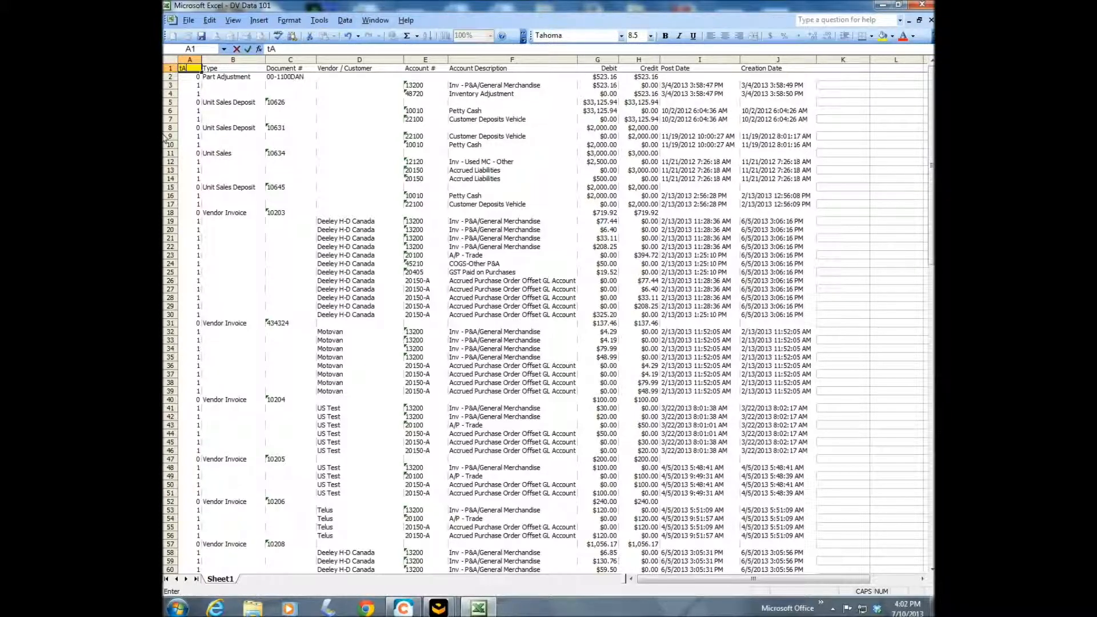
pyautogui.write('TAG')
pyautogui.click(290, 203)
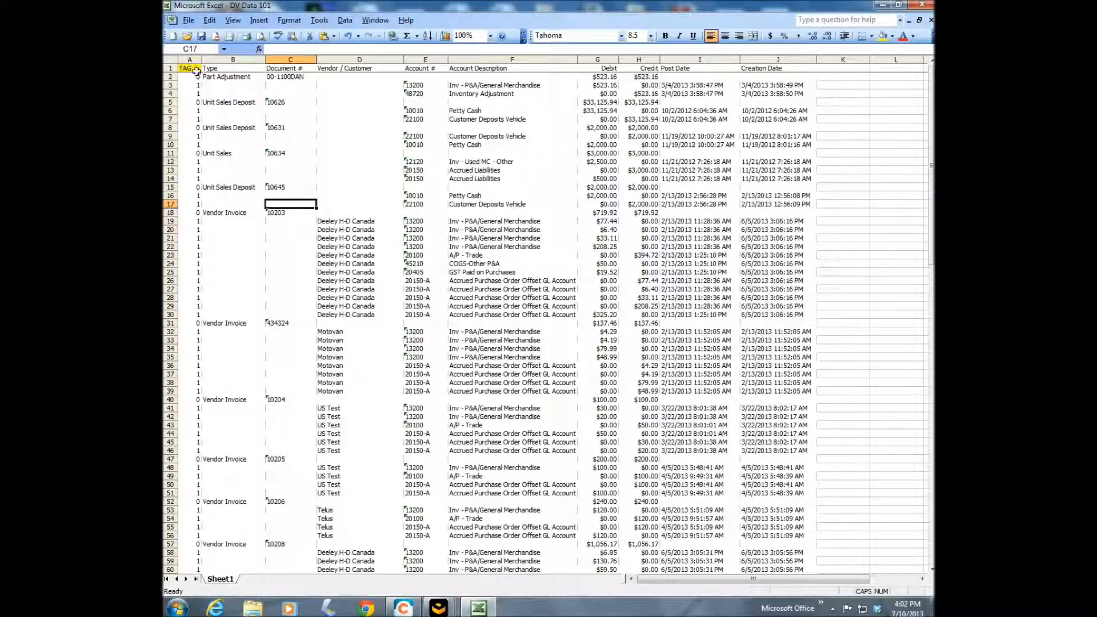
# Step: Select the data range A1:J148 and create a PivotTable from it on a new worksheet
pyautogui.click(170, 60)
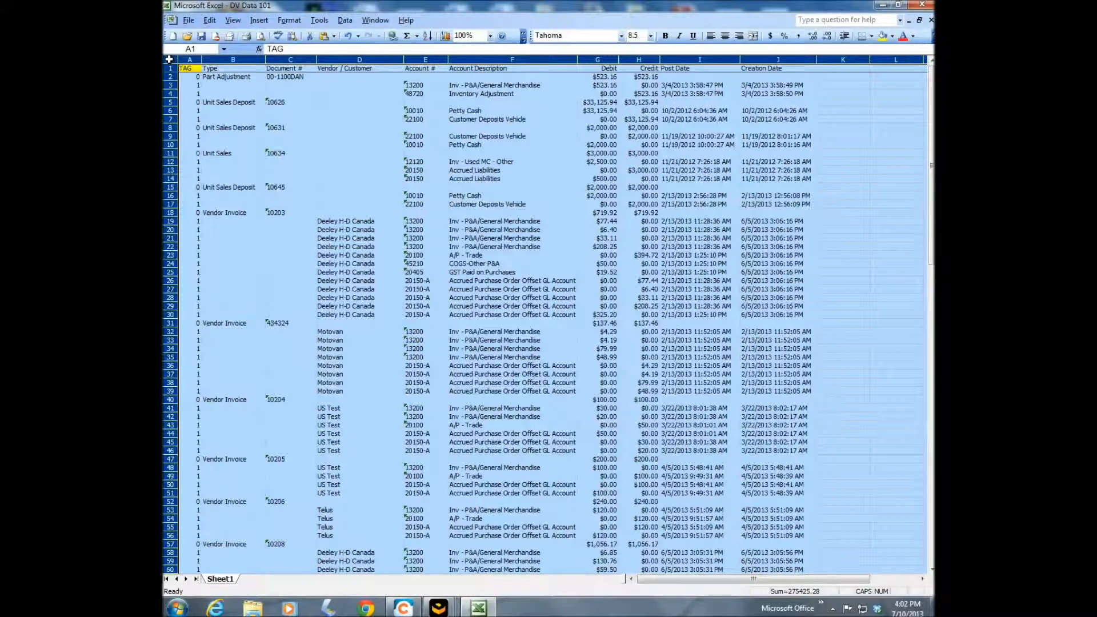
pyautogui.click(626, 204)
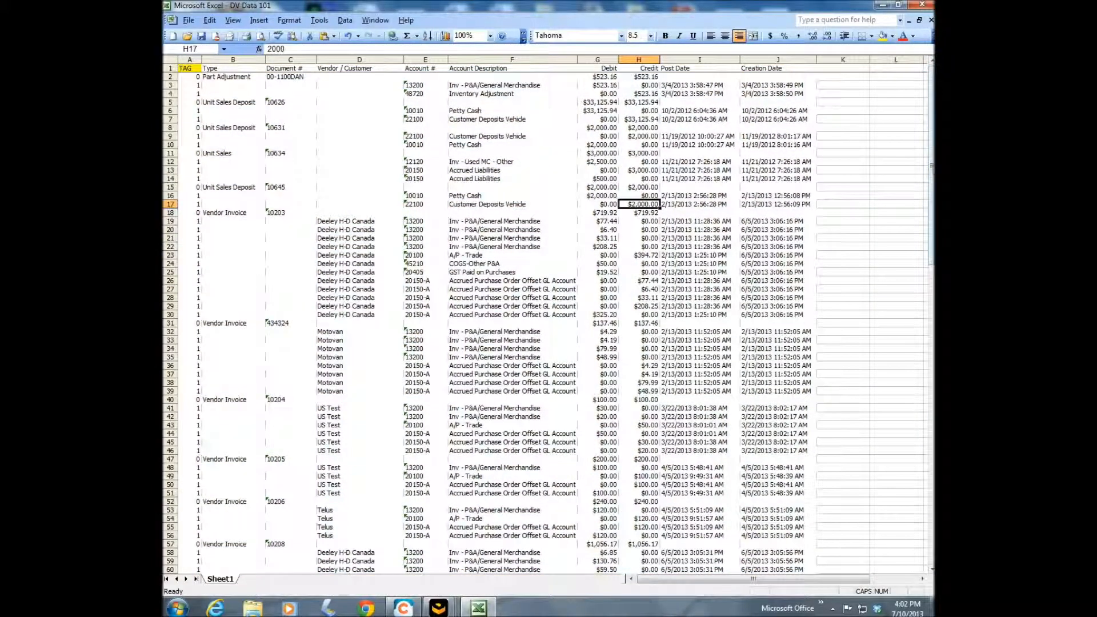
pyautogui.moveTo(931, 174); pyautogui.dragTo(918, 548)
pyautogui.moveTo(802, 569); pyautogui.dragTo(185, 68)
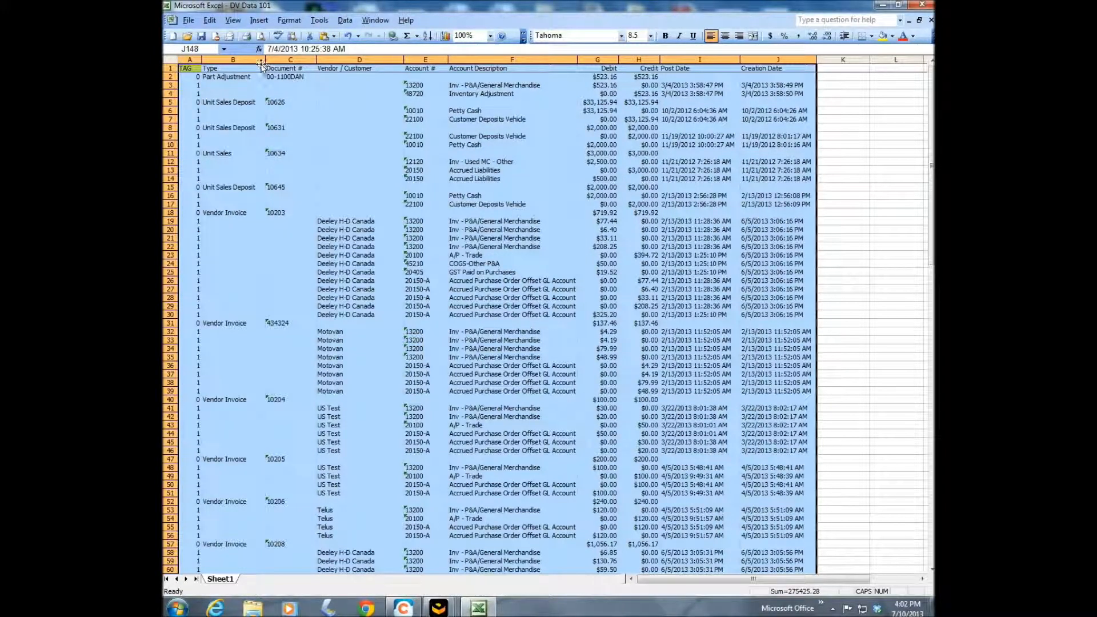
pyautogui.click(349, 23)
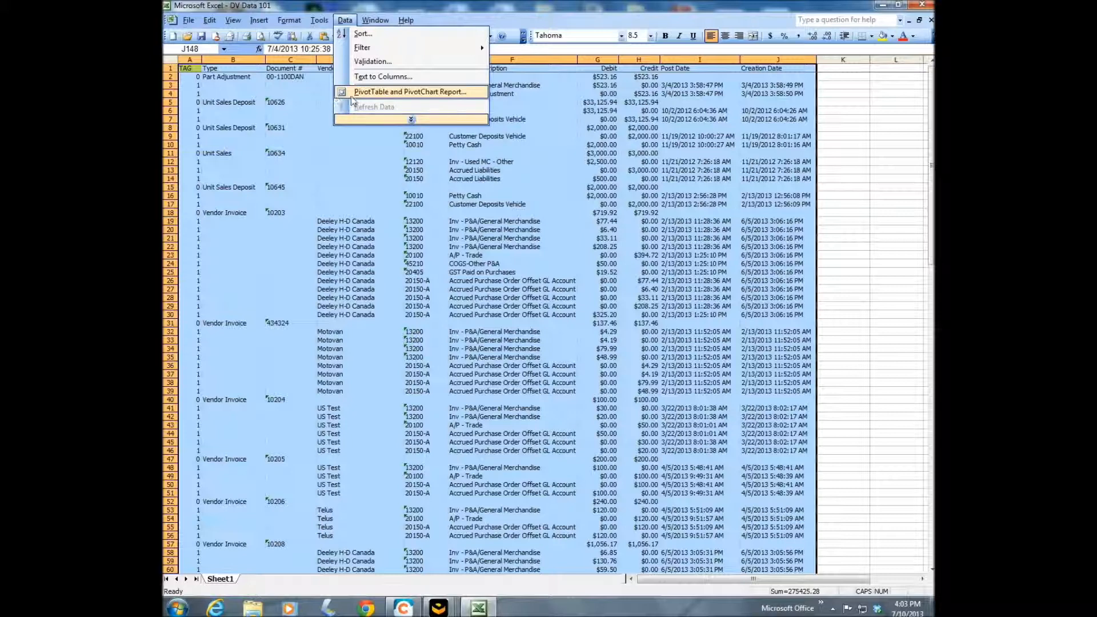
pyautogui.click(365, 92)
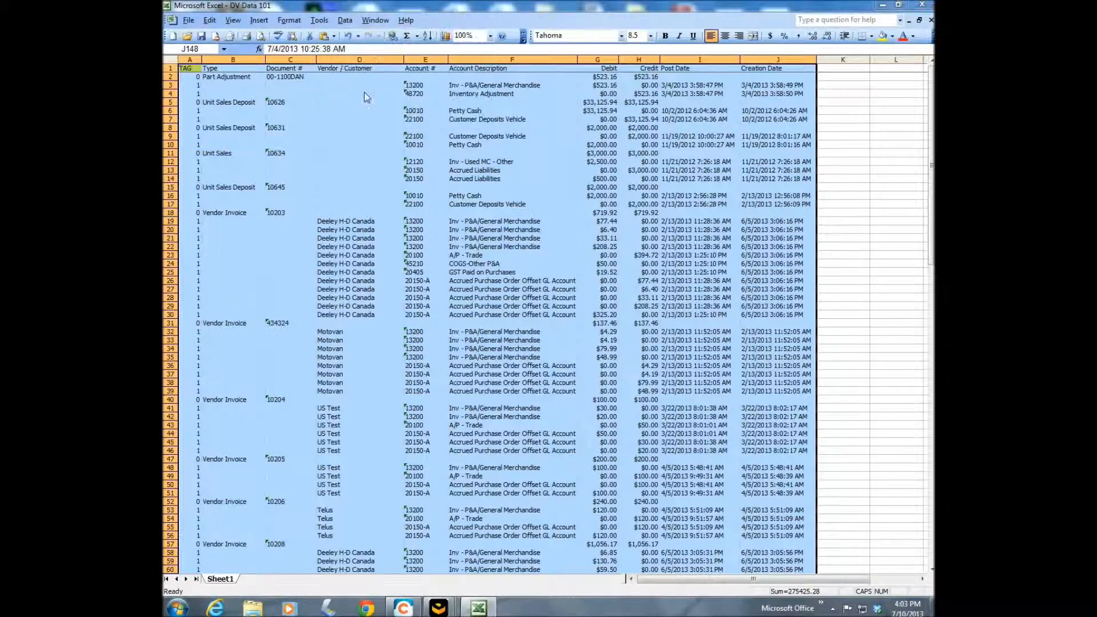
pyautogui.click(612, 399)
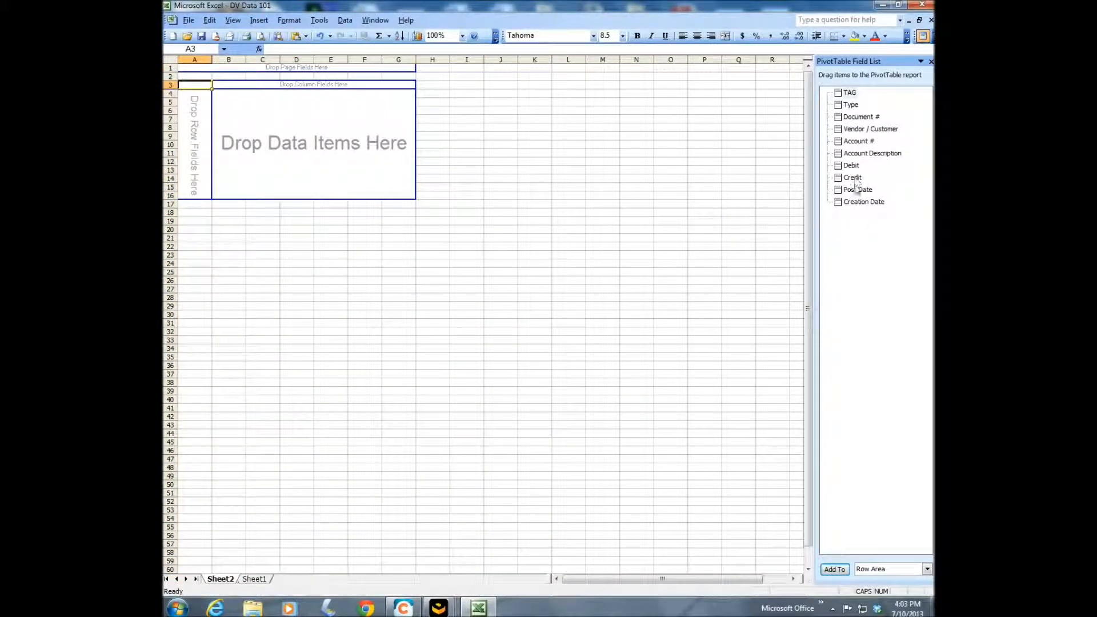
# Step: Place the Account # field in the PivotTable's row area as its only row field
pyautogui.moveTo(854, 109); pyautogui.dragTo(192, 113)
pyautogui.moveTo(276, 102); pyautogui.dragTo(248, 67)
pyautogui.click(857, 143)
pyautogui.moveTo(857, 142); pyautogui.dragTo(196, 129)
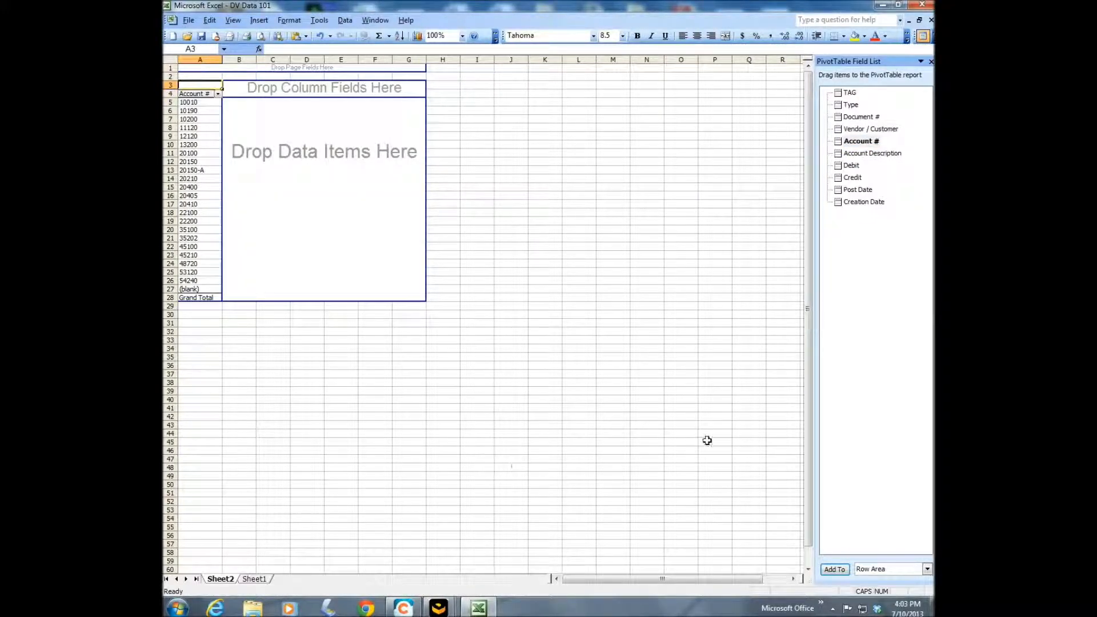
# Step: Add Debit and Credit as summed data items and arrange the two sums in side-by-side columns
pyautogui.moveTo(851, 166); pyautogui.dragTo(394, 172)
pyautogui.moveTo(854, 181); pyautogui.dragTo(256, 276)
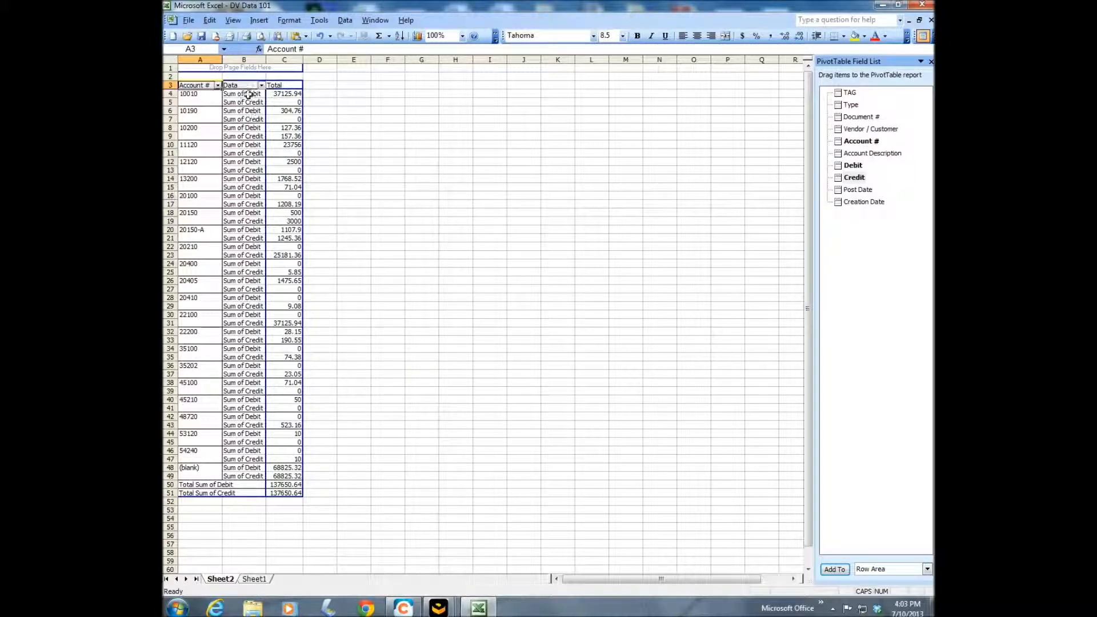
pyautogui.moveTo(236, 84); pyautogui.dragTo(287, 92)
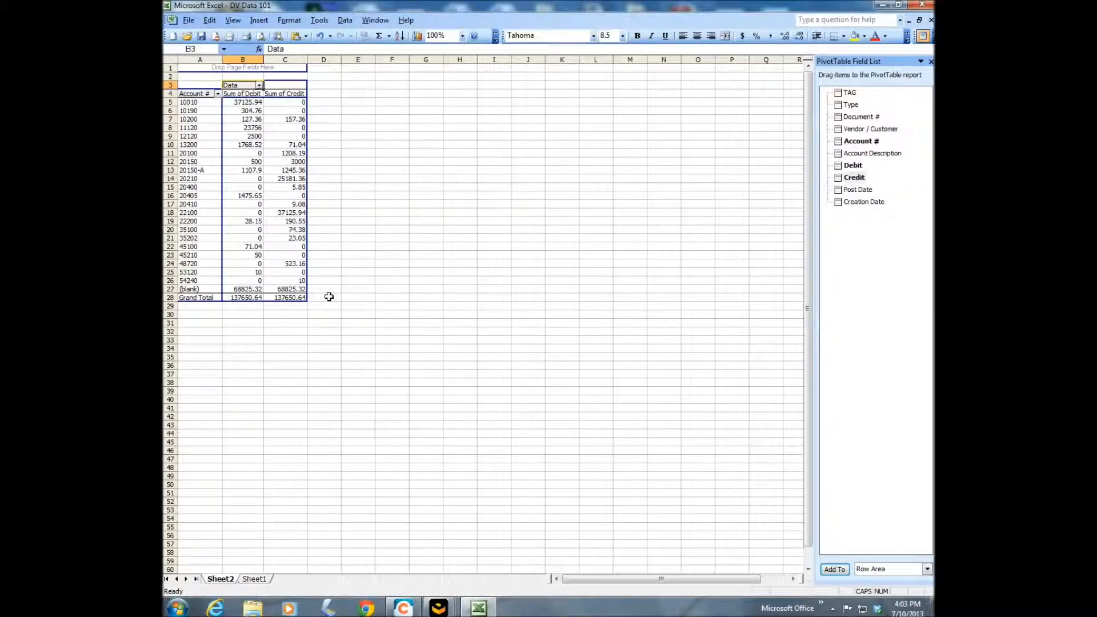
# Step: Format the Sum of Debit field as Currency with two decimal places and the $ symbol
pyautogui.rightClick(253, 202)
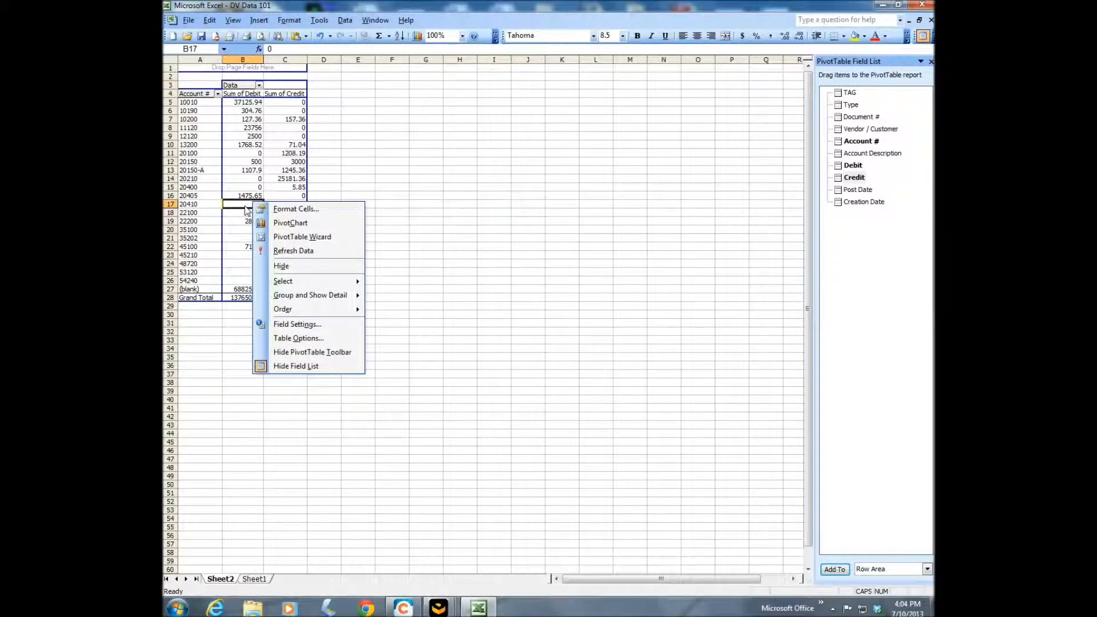
pyautogui.click(305, 329)
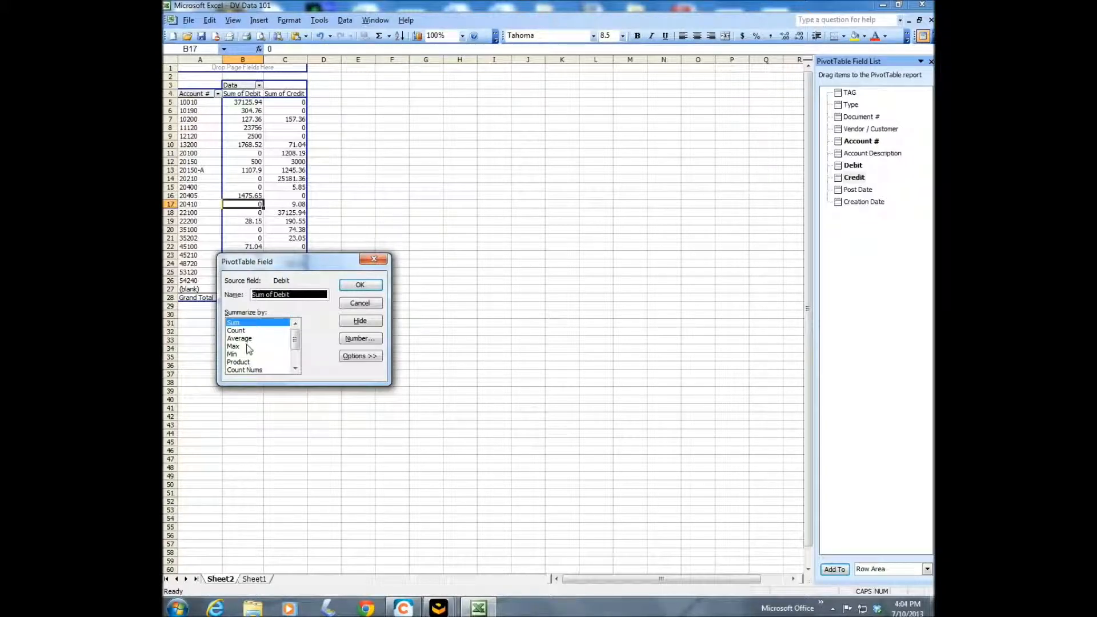
pyautogui.click(360, 339)
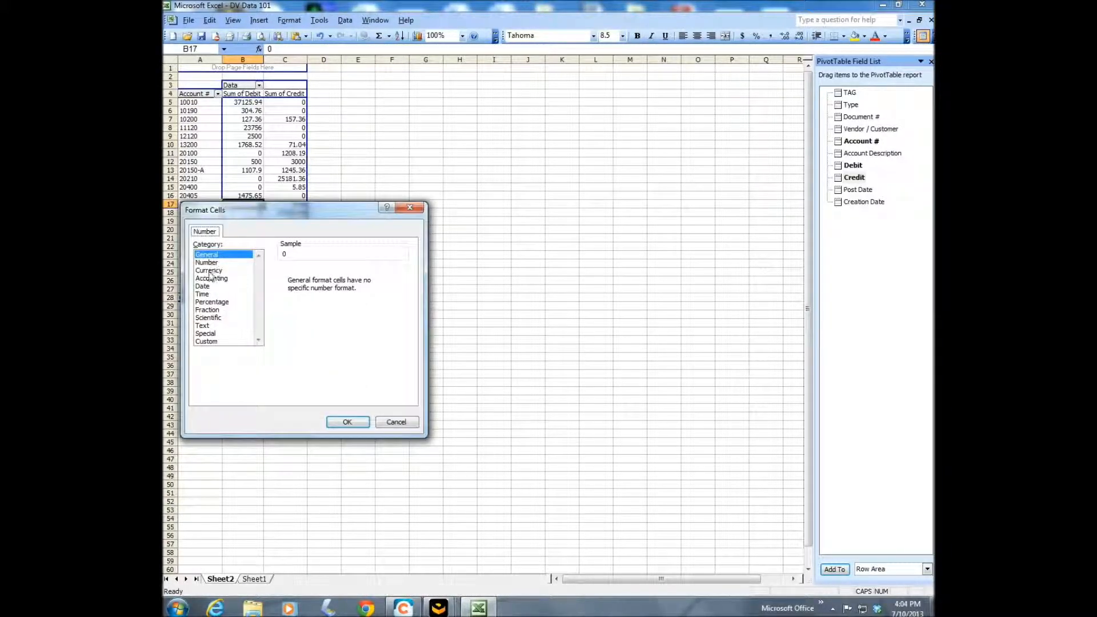
pyautogui.click(209, 271)
pyautogui.click(360, 422)
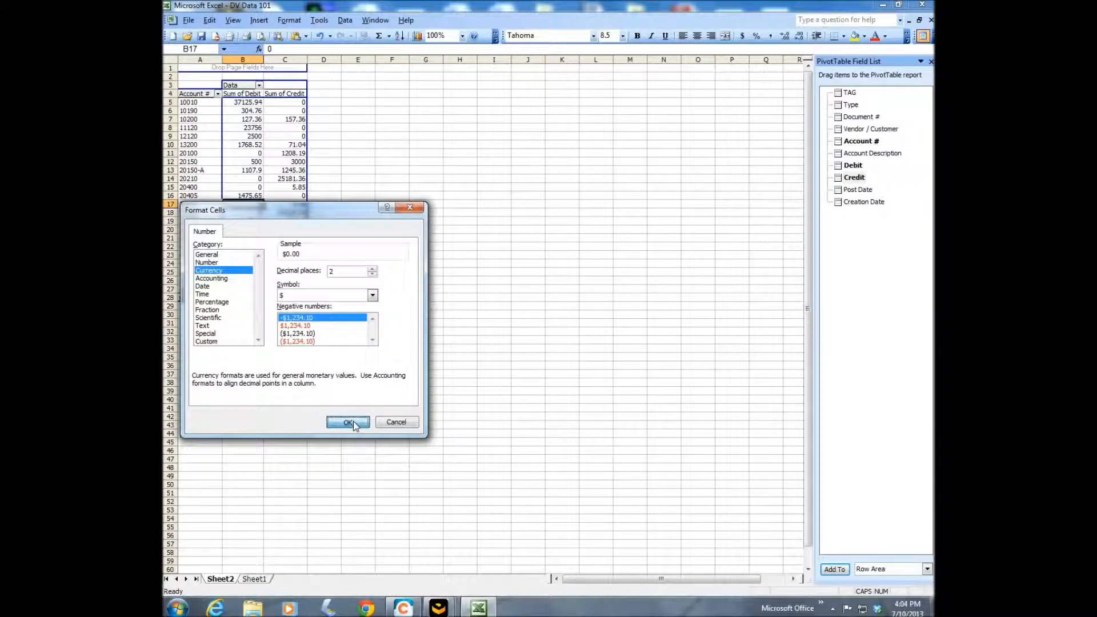
pyautogui.click(361, 286)
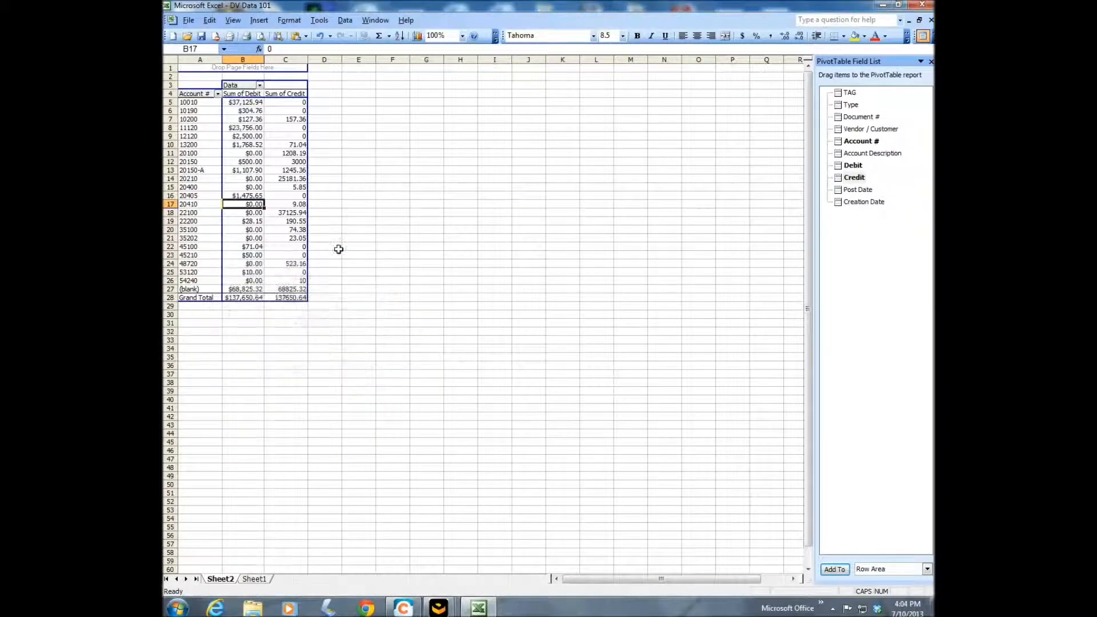
# Step: Format the Sum of Credit field with the Currency number format
pyautogui.rightClick(294, 206)
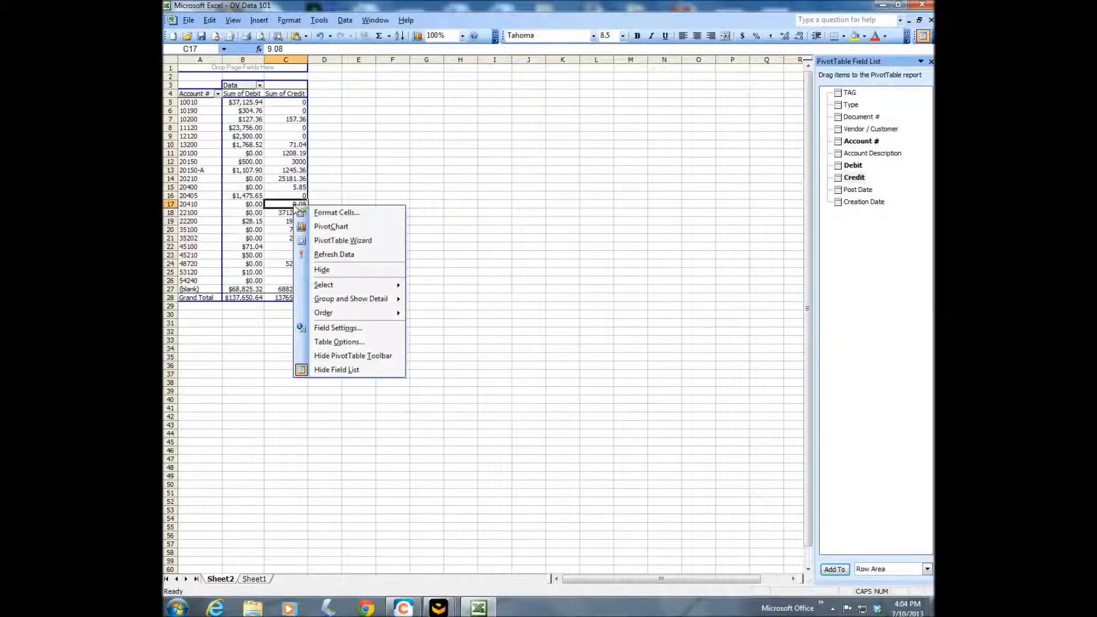
pyautogui.click(347, 327)
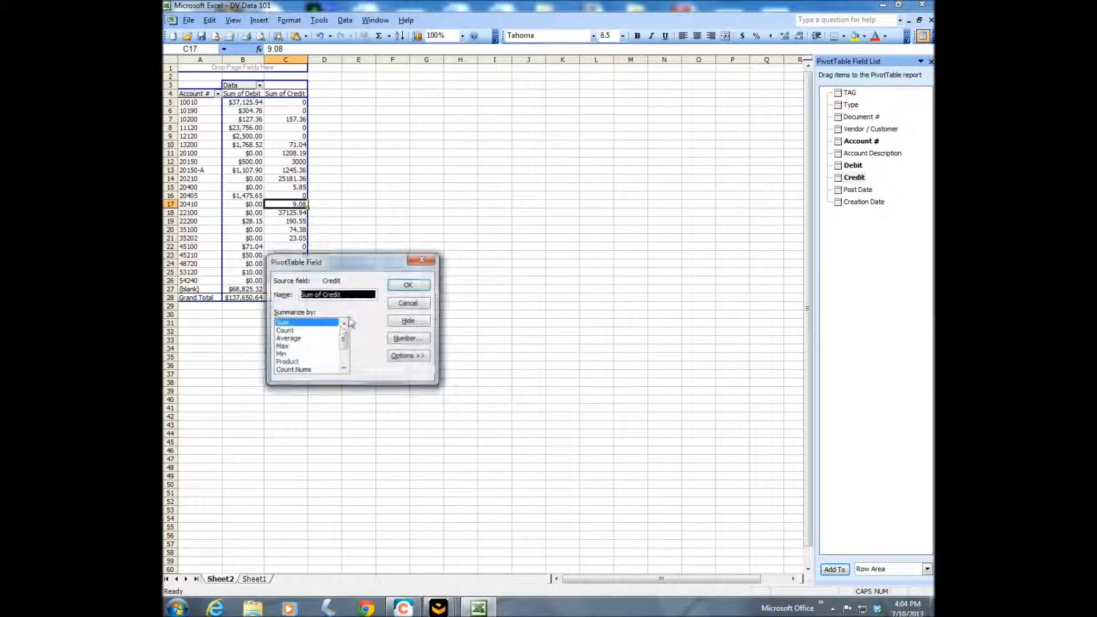
pyautogui.click(407, 339)
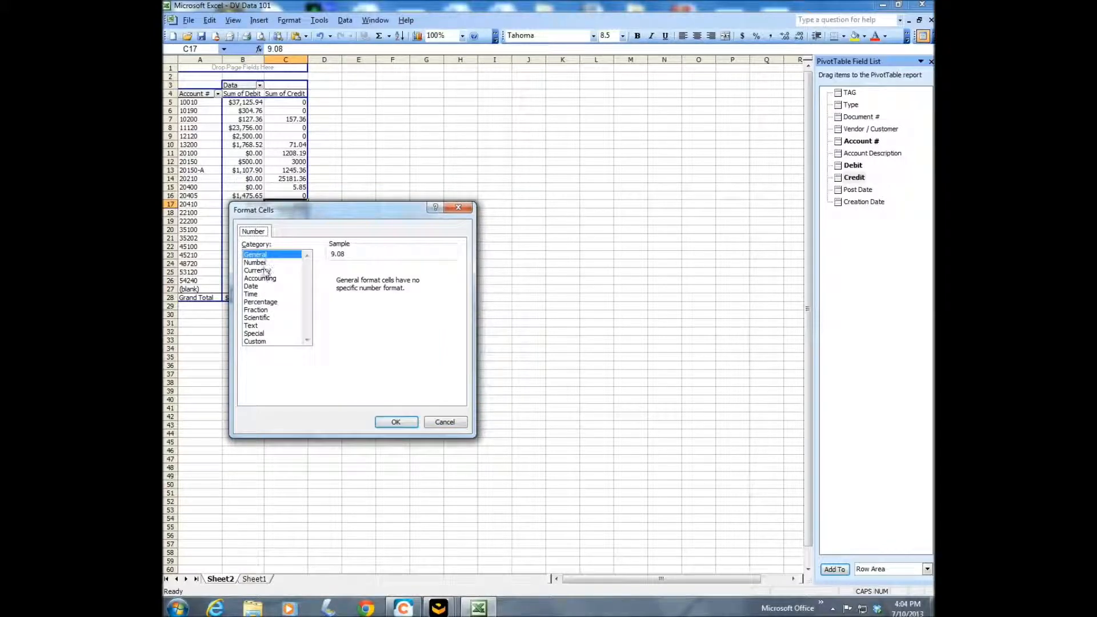
pyautogui.click(266, 270)
pyautogui.click(395, 421)
pyautogui.click(408, 284)
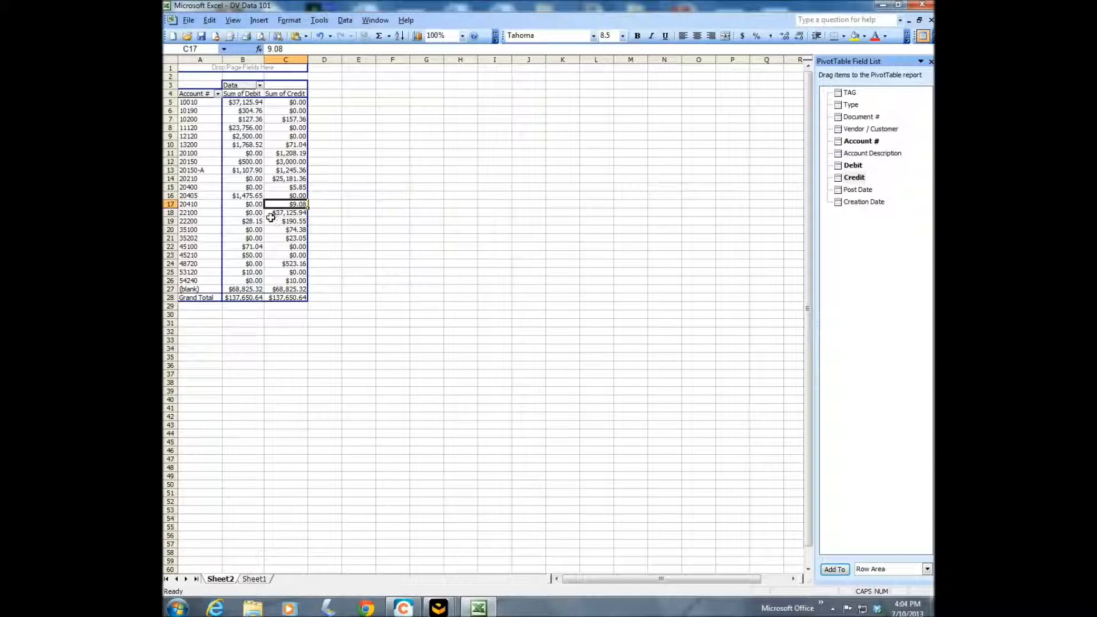
# Step: Add Vendor / Customer as the outer row field before Account # and autofit the width of column A
pyautogui.click(881, 131)
pyautogui.moveTo(881, 131); pyautogui.dragTo(178, 95)
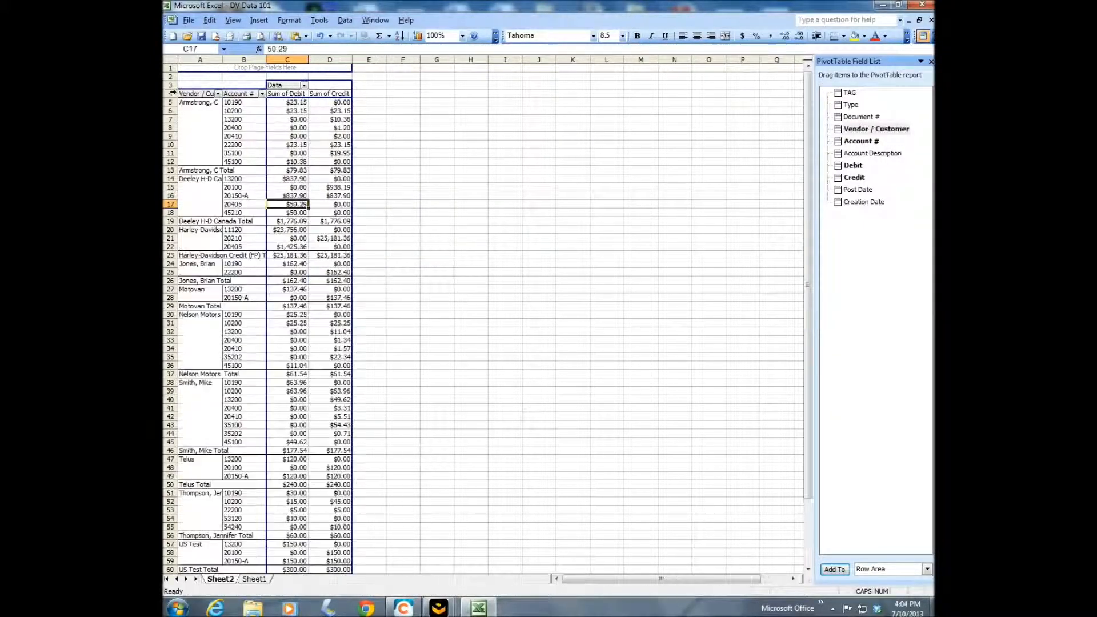
pyautogui.doubleClick(222, 60)
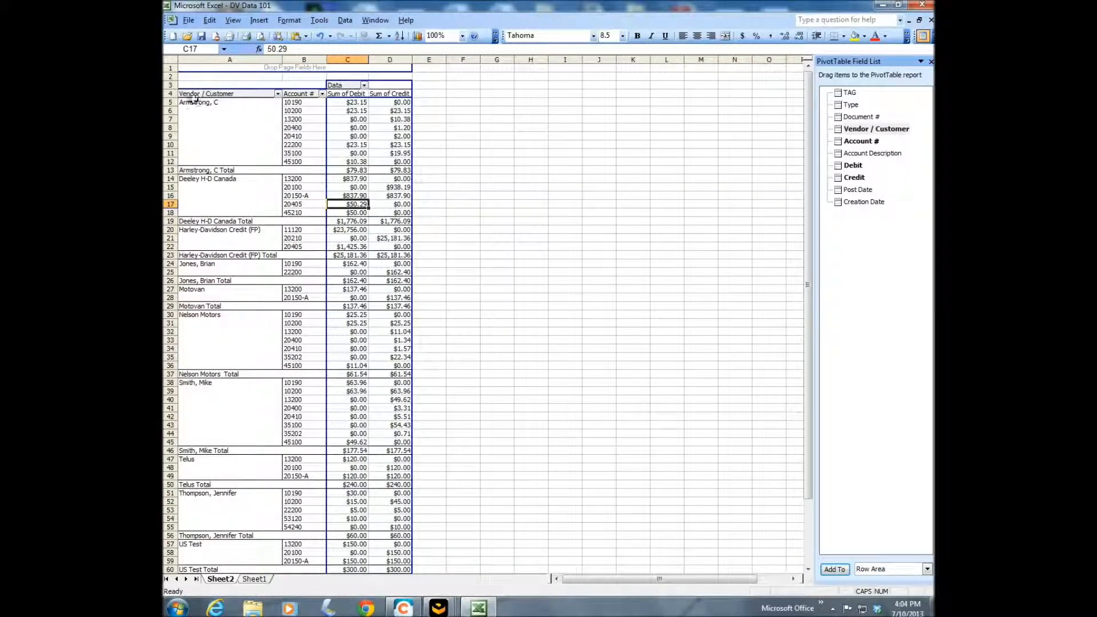
# Step: Select all the Vendor / Customer total rows in the PivotTable and fill them with yellow
pyautogui.click(179, 170)
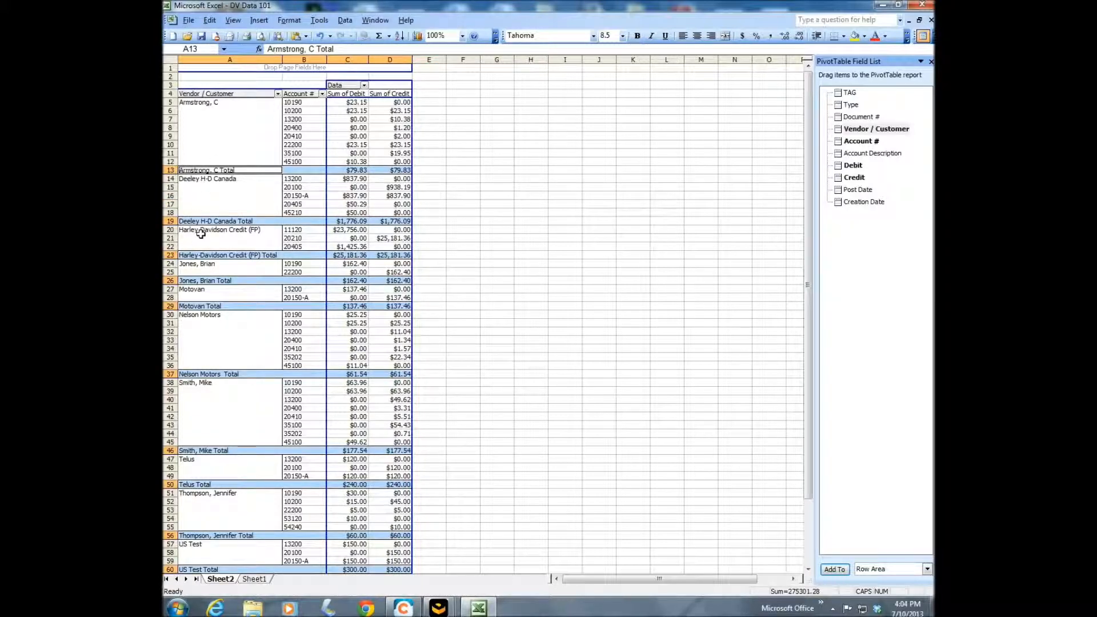
pyautogui.click(855, 36)
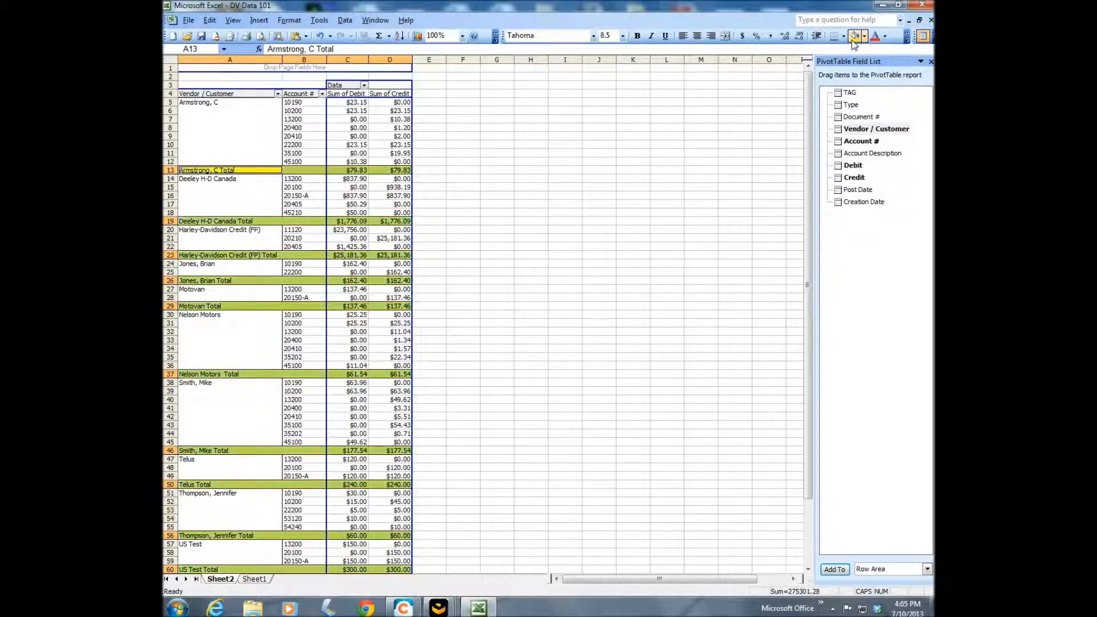
pyautogui.click(529, 160)
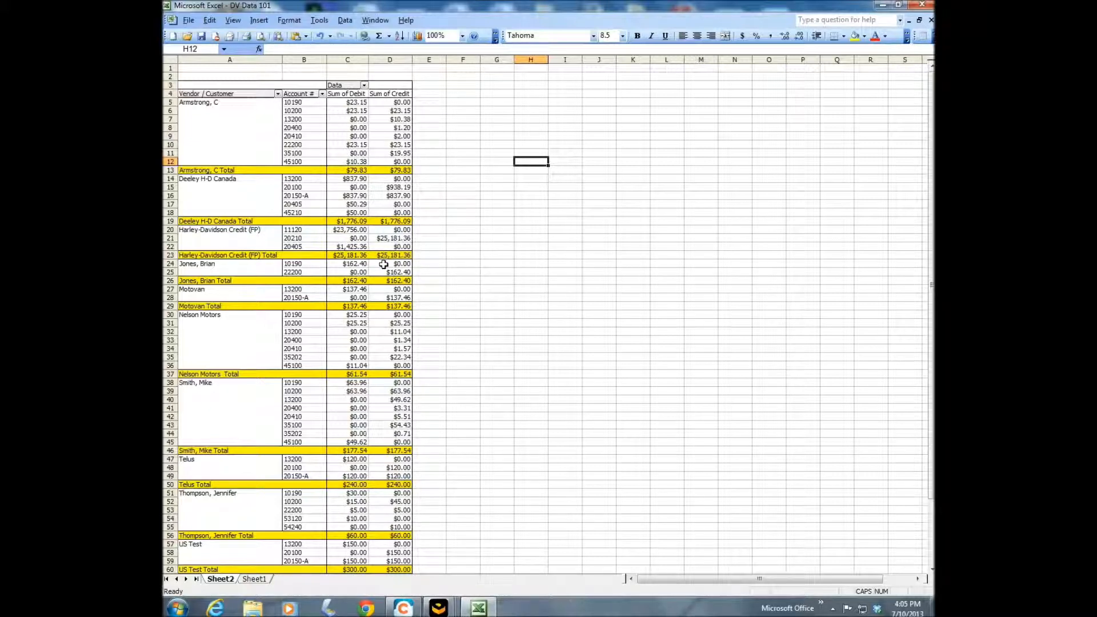
# Step: Add Account Description as a row field after Account # and hide the subtotals for each account number
pyautogui.click(299, 194)
pyautogui.moveTo(884, 157); pyautogui.dragTo(323, 113)
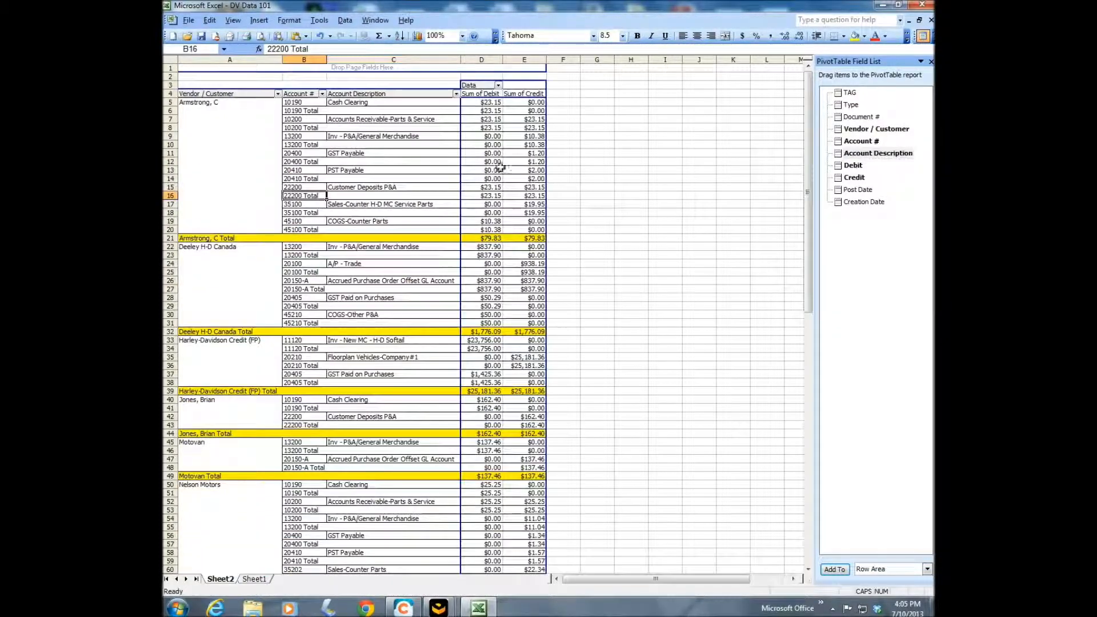
pyautogui.click(281, 110)
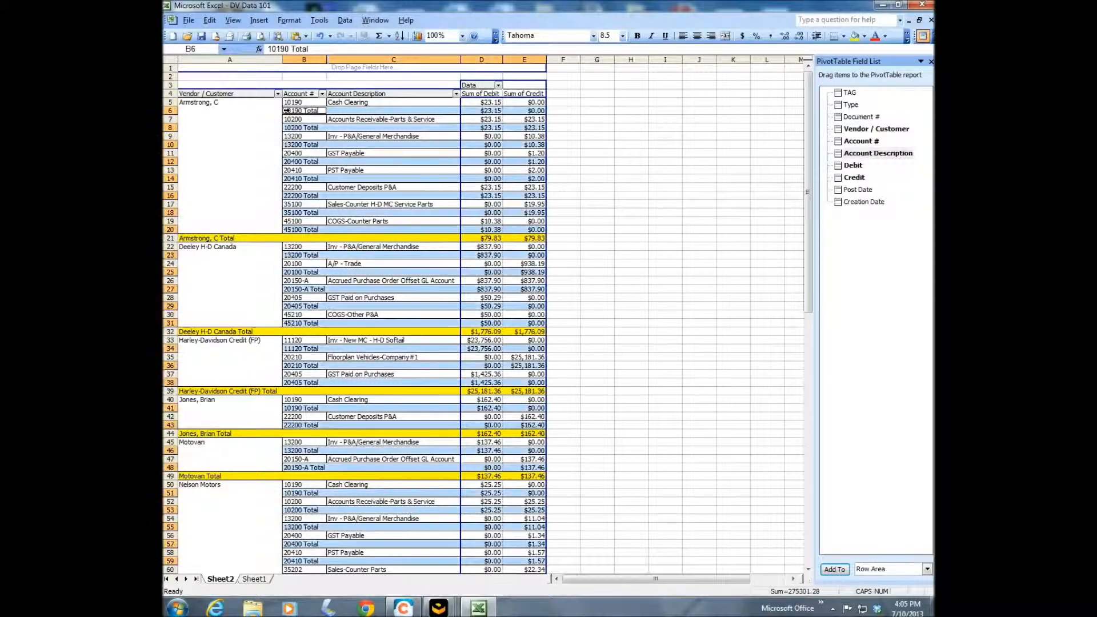
pyautogui.rightClick(292, 115)
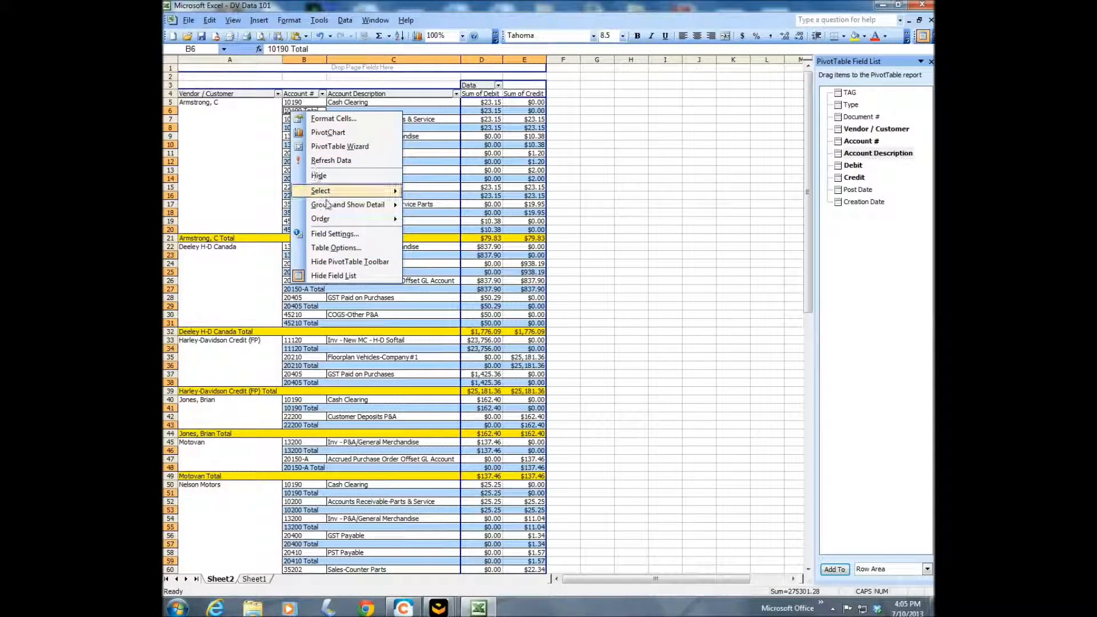
pyautogui.click(334, 178)
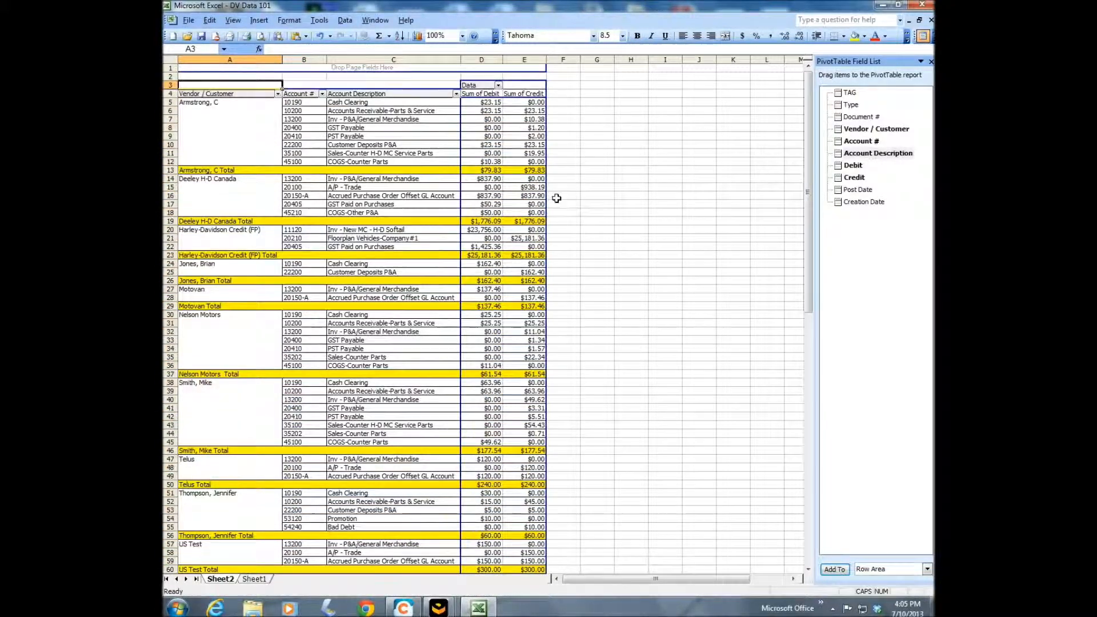